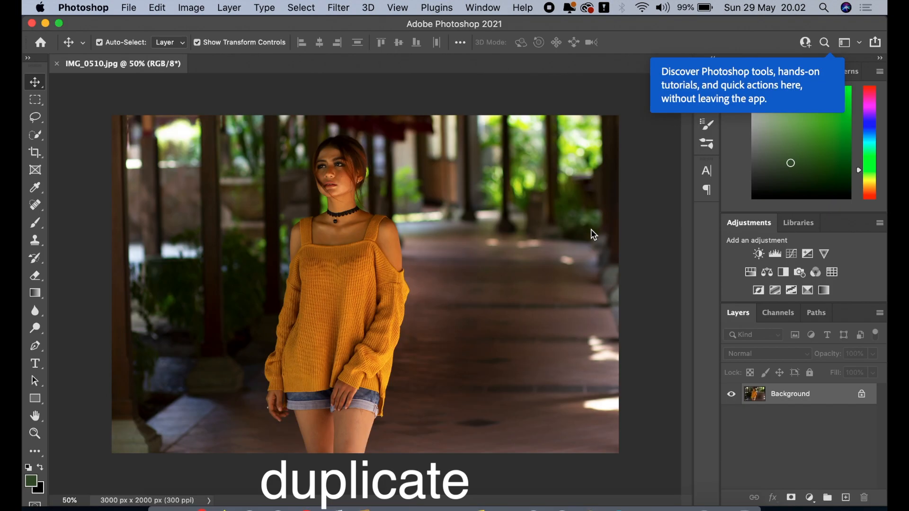
Step: Duplicate the Background layer and open the Camera Raw Filter on the copy
left_click_drag(813, 403, 846, 494)
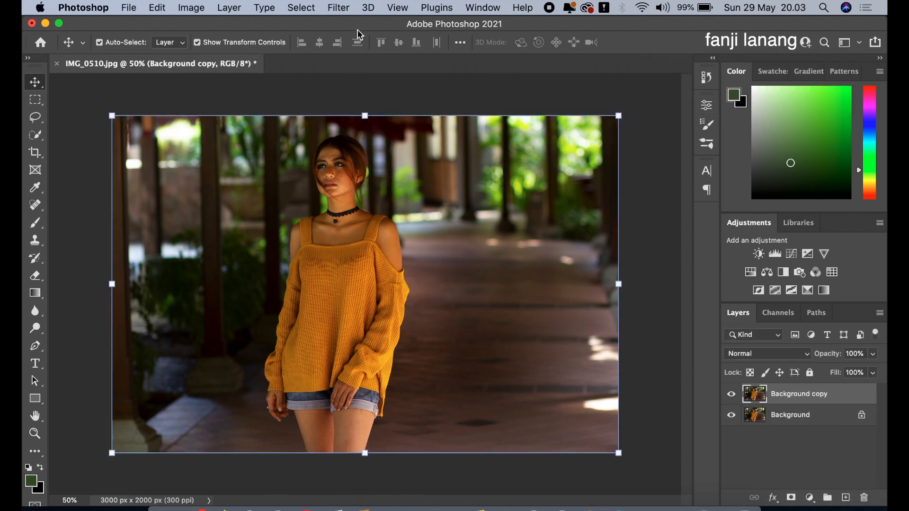
left_click(338, 7)
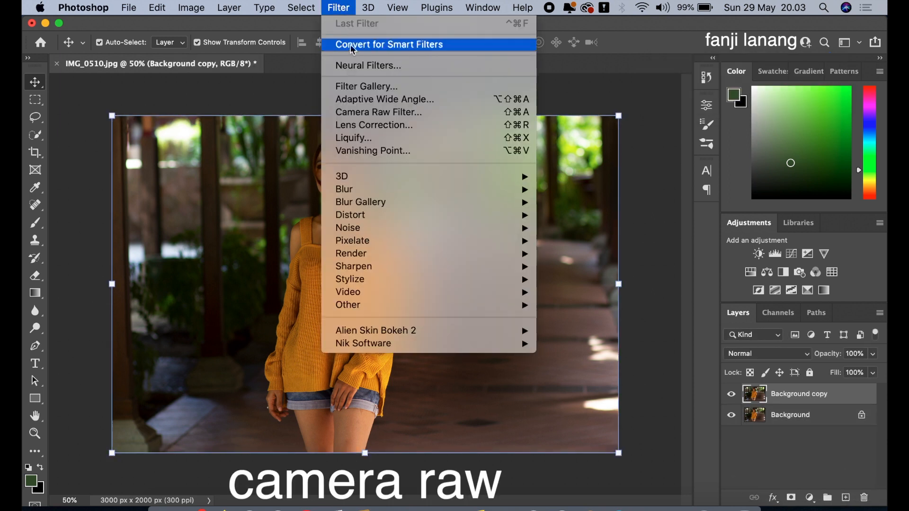
left_click(368, 112)
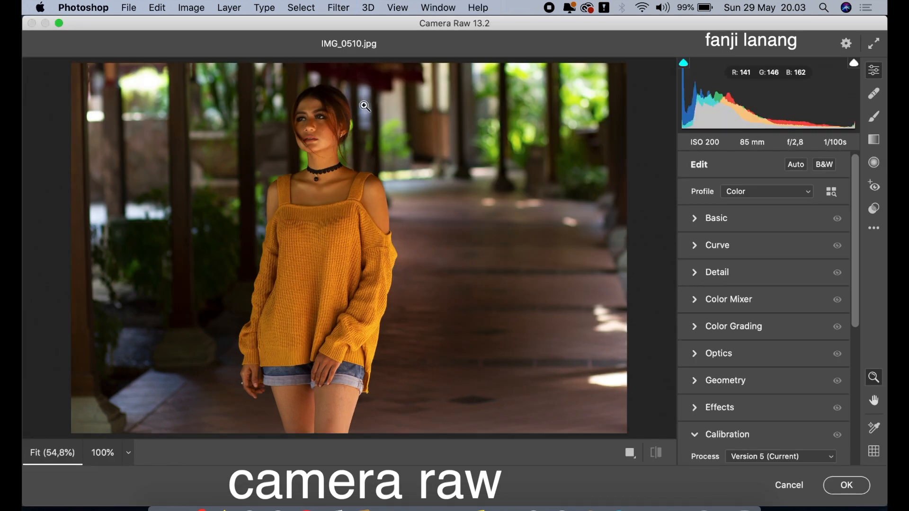
Step: In the Basic adjustments, set Highlights to -100 and Shadows to +25
left_click(692, 218)
left_click_drag(714, 315, 689, 317)
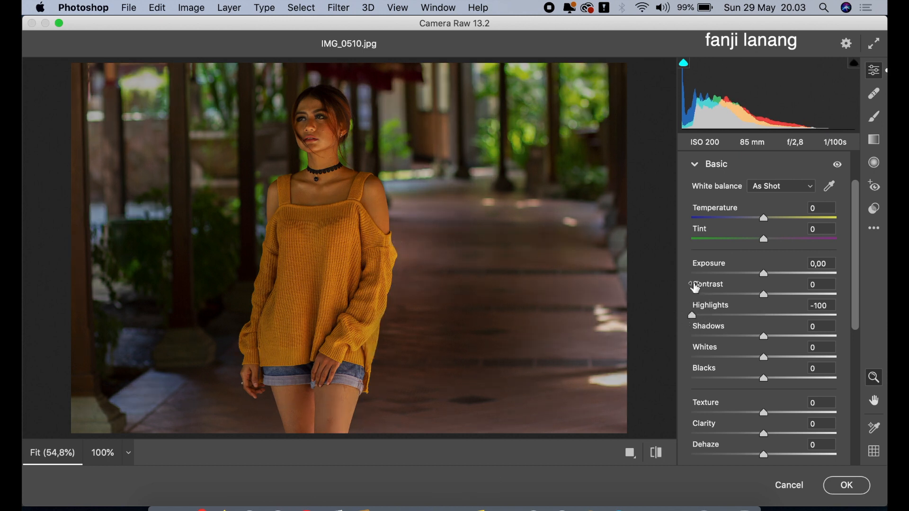
left_click_drag(776, 341, 784, 344)
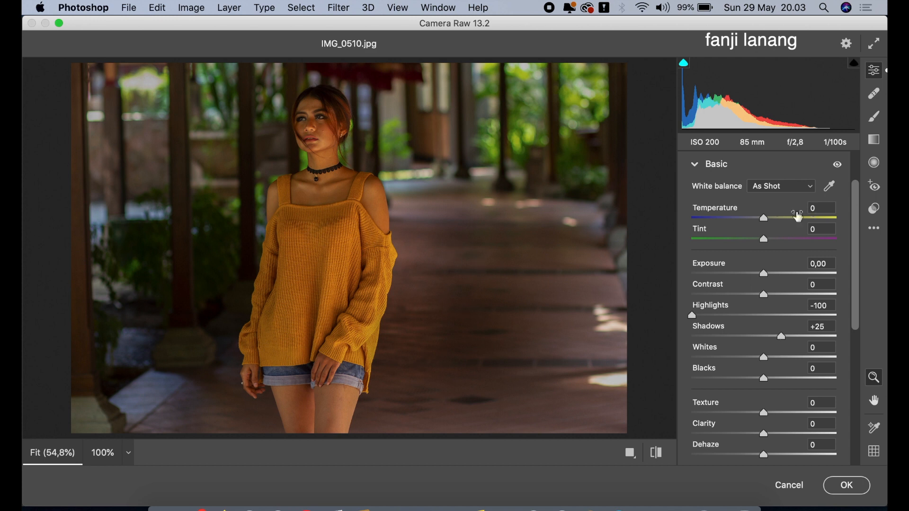
Step: Add a radial filter with Exposure +1,00, Highlights -50 and Shadows +25, stretched vertically and positioned over the woman's face and upper body
left_click(878, 164)
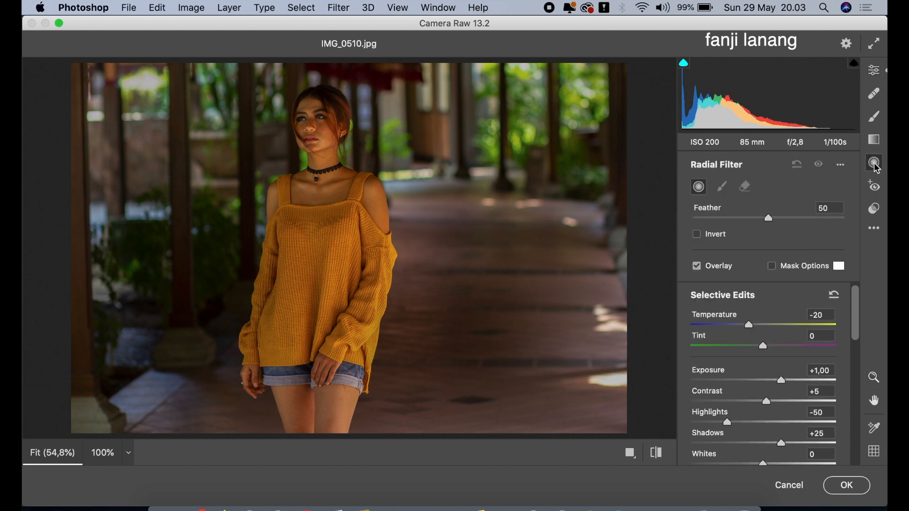
mouse_move(855, 300)
left_mouse_down()
mouse_move(854, 346)
mouse_move(862, 286)
left_mouse_up()
left_click(825, 316)
left_click(827, 393)
left_click(829, 433)
left_click_drag(861, 309, 868, 330)
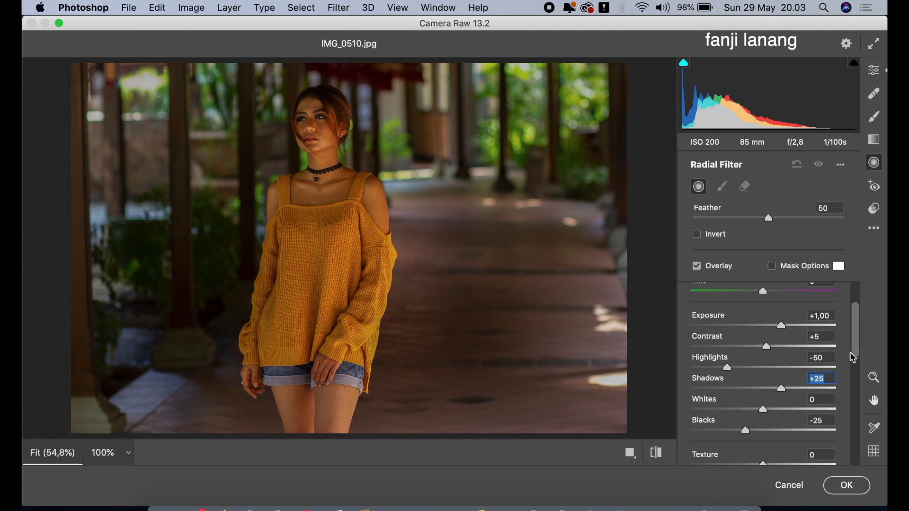
left_click_drag(304, 133, 362, 190)
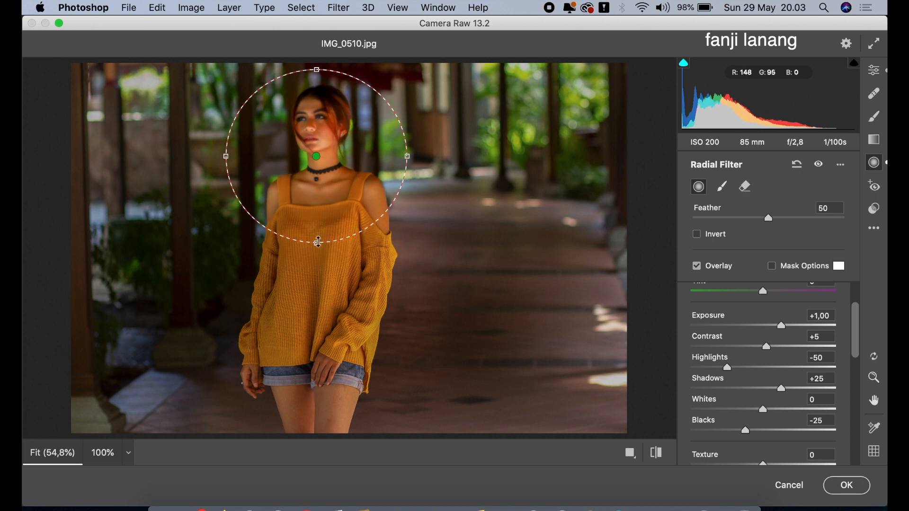
left_click_drag(319, 254, 319, 292)
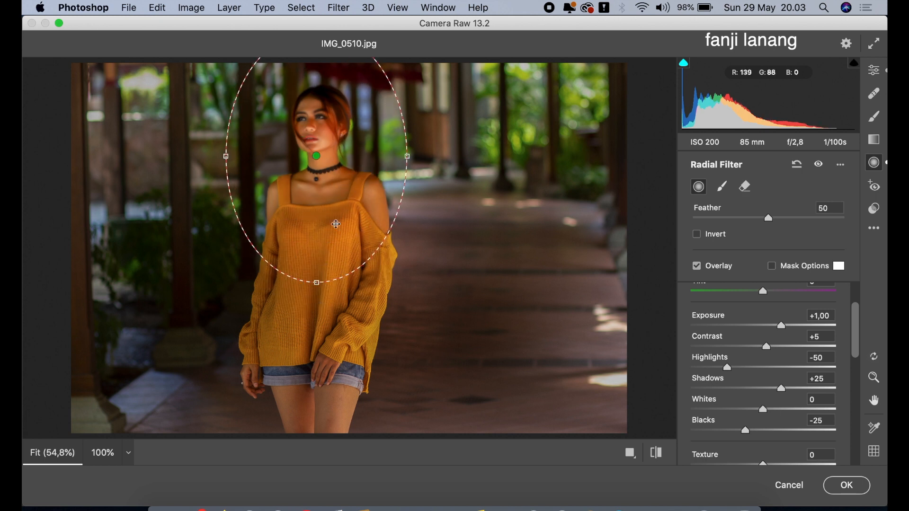
left_click_drag(335, 143, 349, 132)
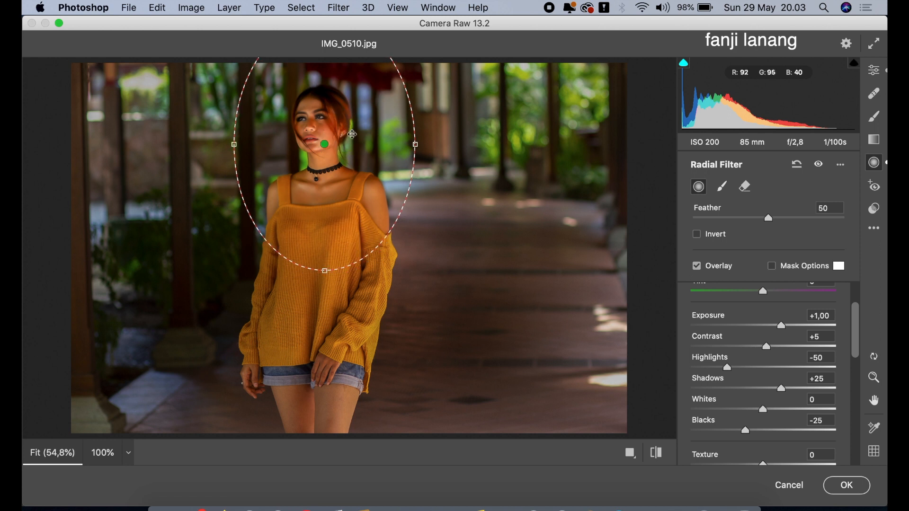
Step: Return to the global edits and set the Color Mixer hue of Reds to +3 and Oranges to +10
left_click(877, 73)
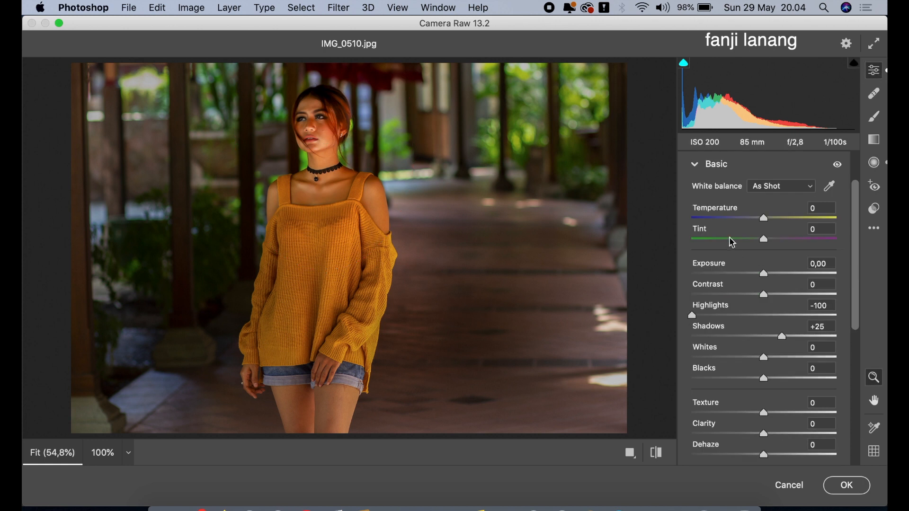
left_click(694, 166)
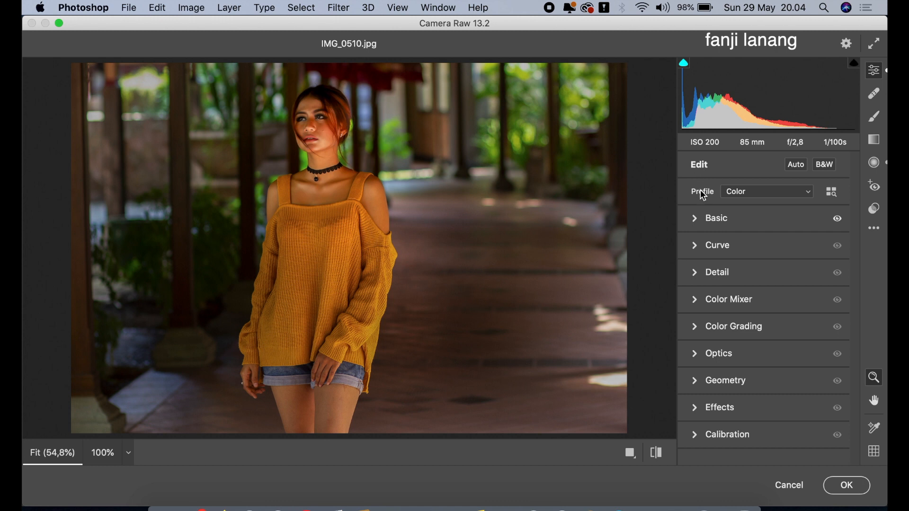
left_click(695, 274)
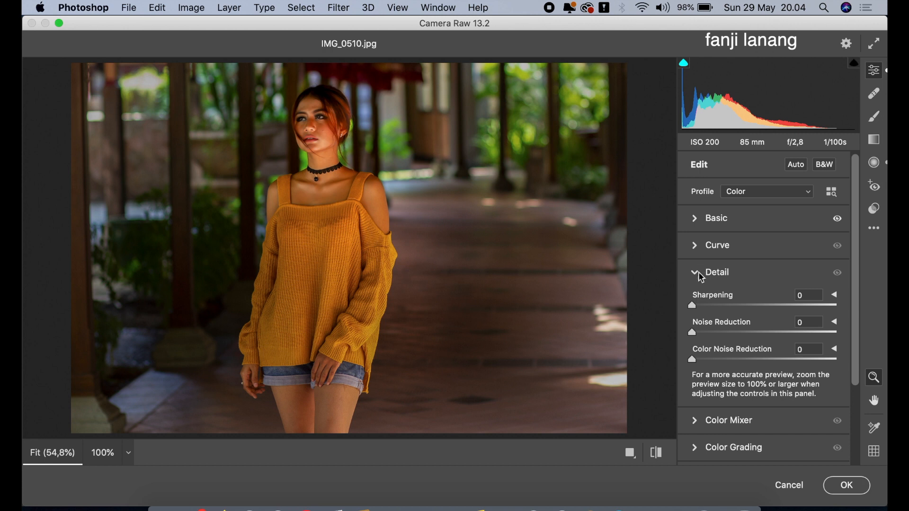
left_click(695, 272)
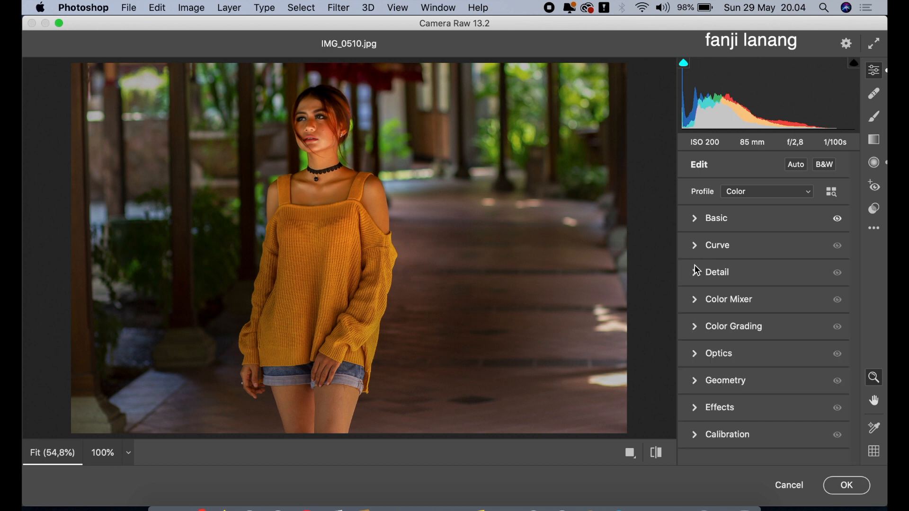
left_click(697, 302)
left_click(699, 239)
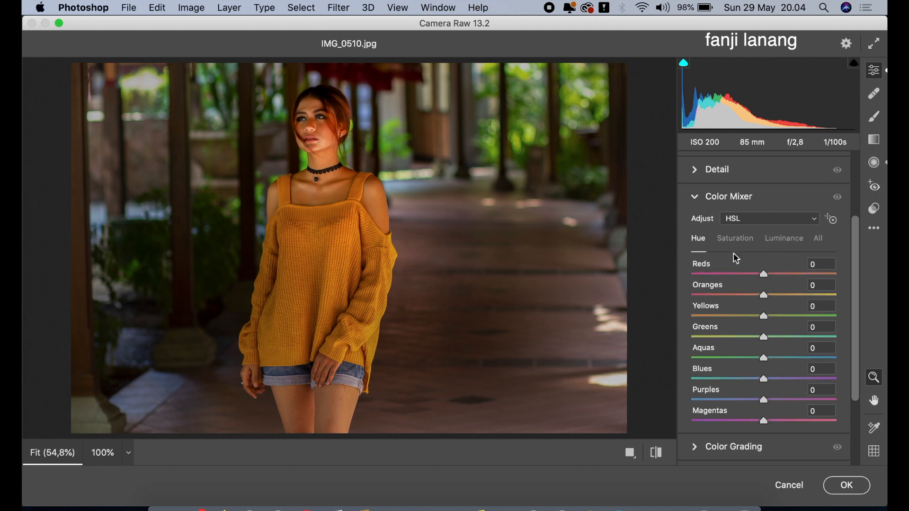
left_click_drag(763, 274, 774, 305)
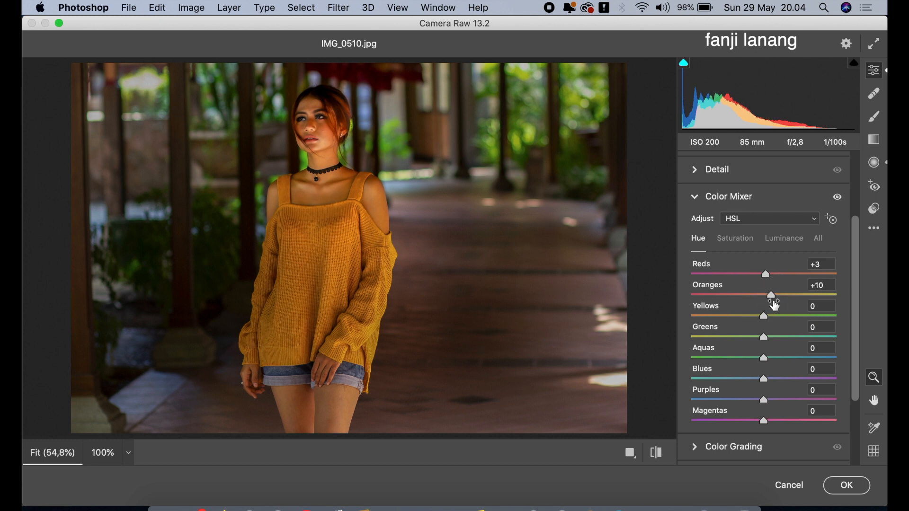
Step: Set the Color Mixer saturation of Greens to -100 and Aquas to -20
left_click(736, 240)
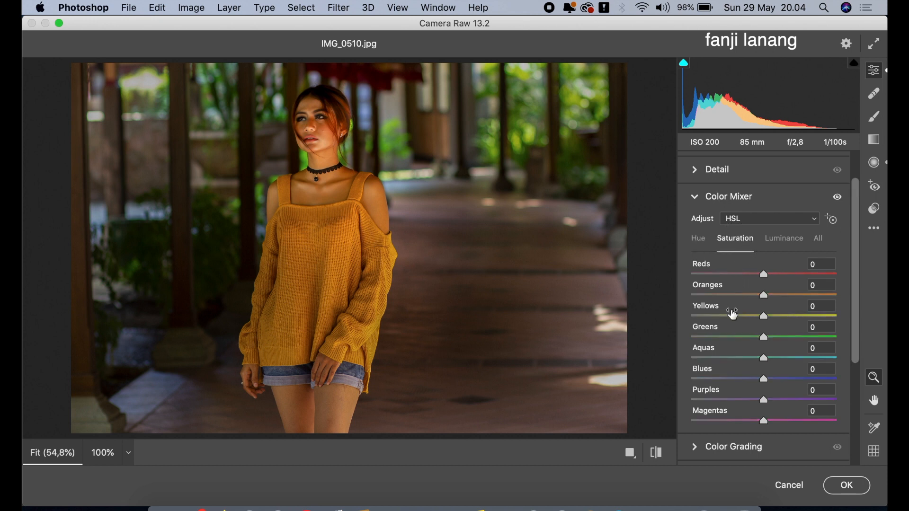
left_click(716, 336)
left_click_drag(716, 338, 688, 337)
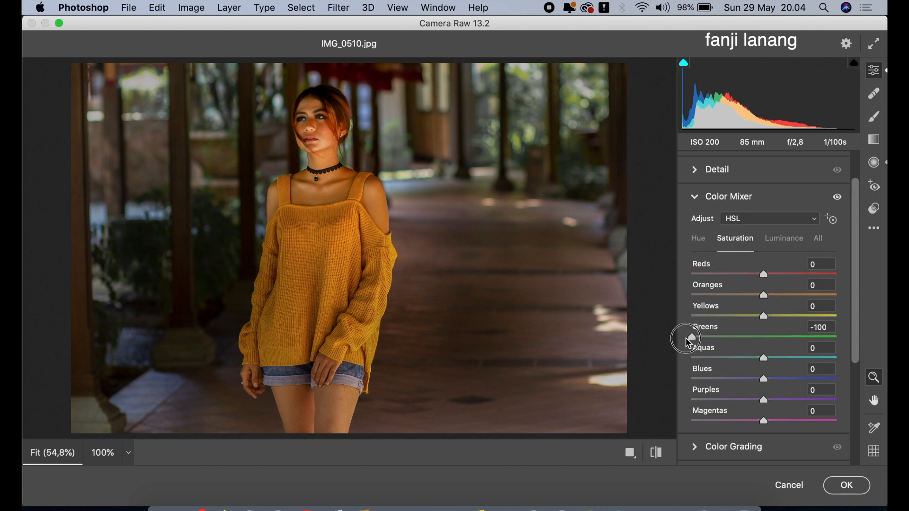
left_click_drag(762, 359, 751, 360)
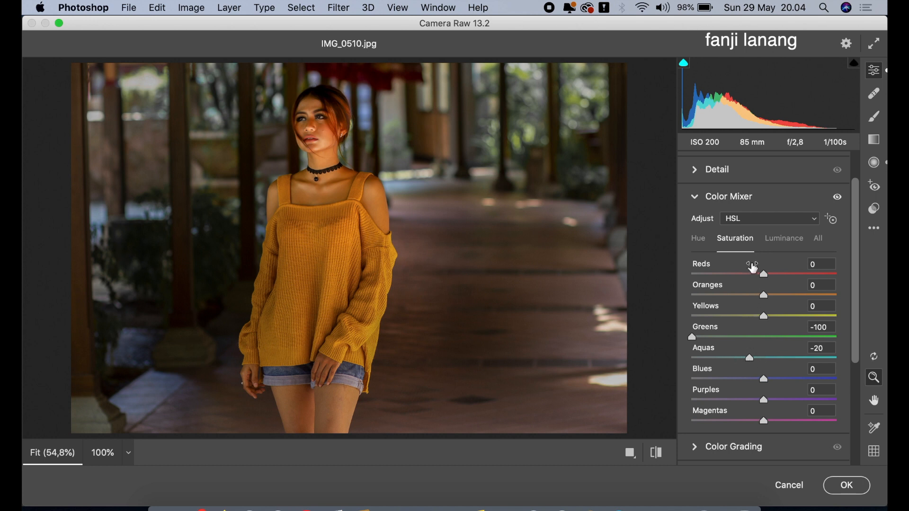
Step: Set the Color Mixer luminance of Reds to +5, Oranges to +14, Greens to -15 and Aquas to -1
left_click(778, 240)
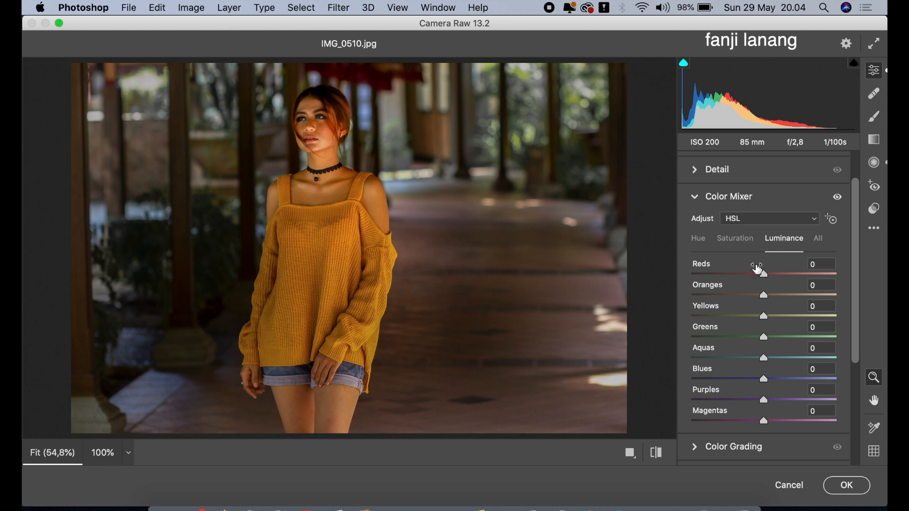
left_click_drag(764, 271, 777, 300)
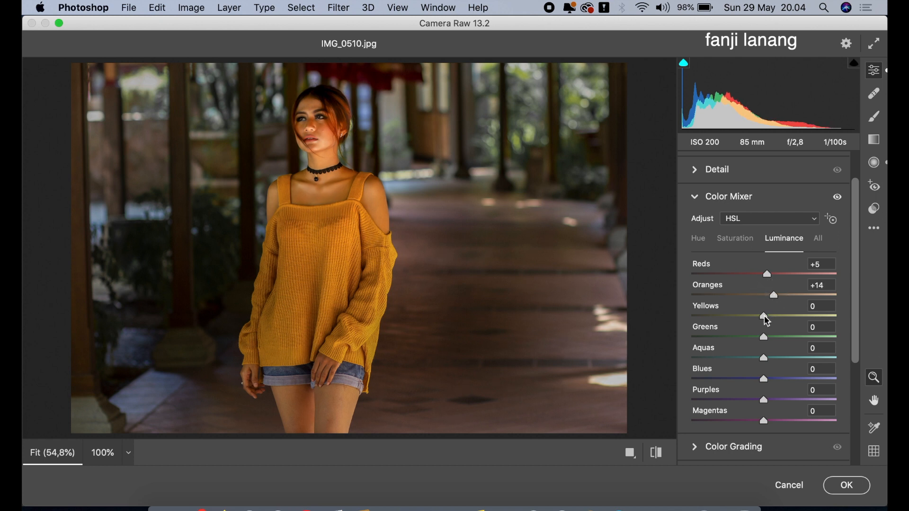
left_click_drag(753, 339, 762, 359)
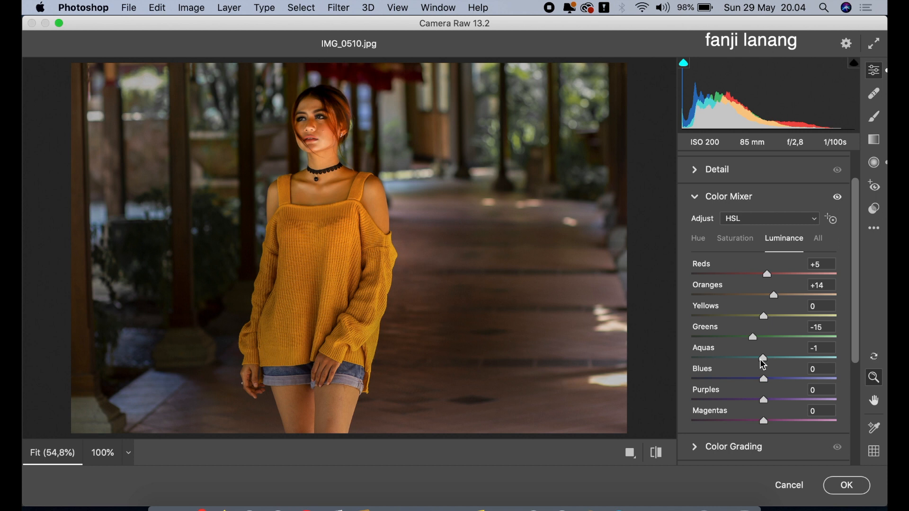
left_click(751, 239)
left_click(768, 240)
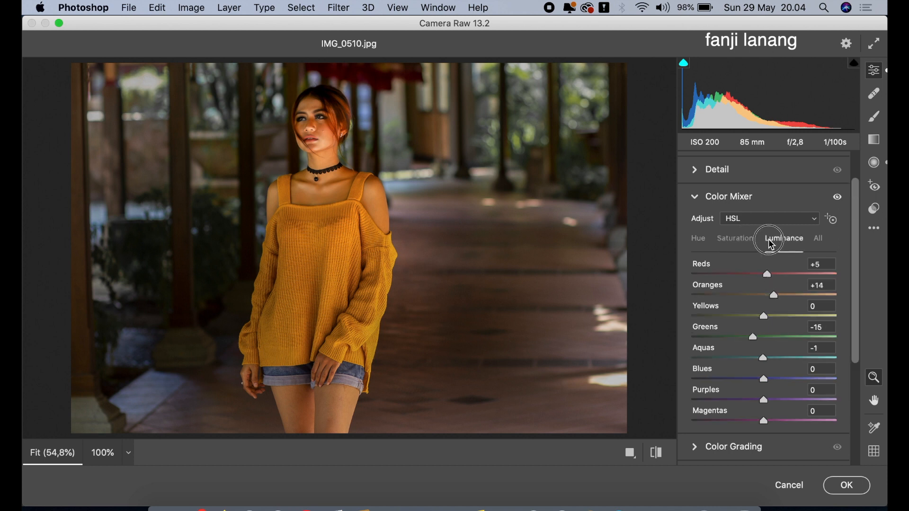
left_click(694, 199)
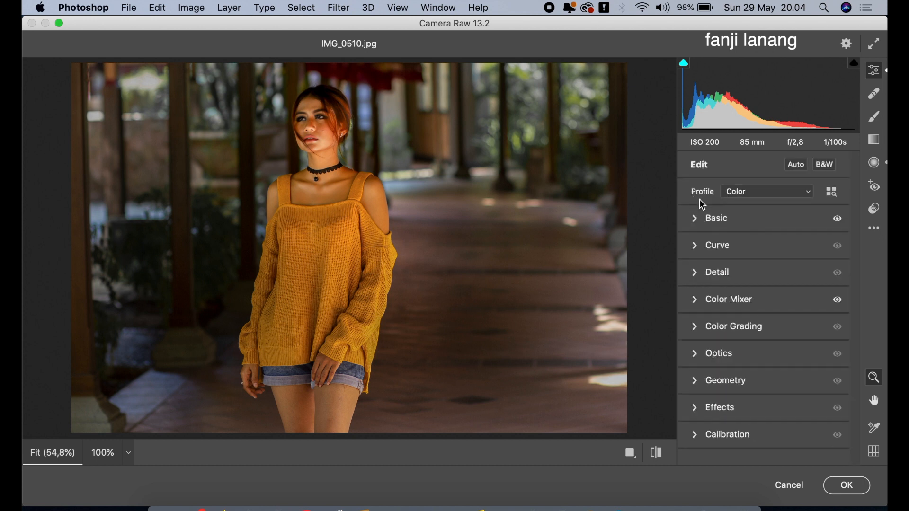
Step: In the Optics adjustments, set Vignette to -35 and its Midpoint to 0
left_click(699, 354)
left_click_drag(739, 227, 667, 263)
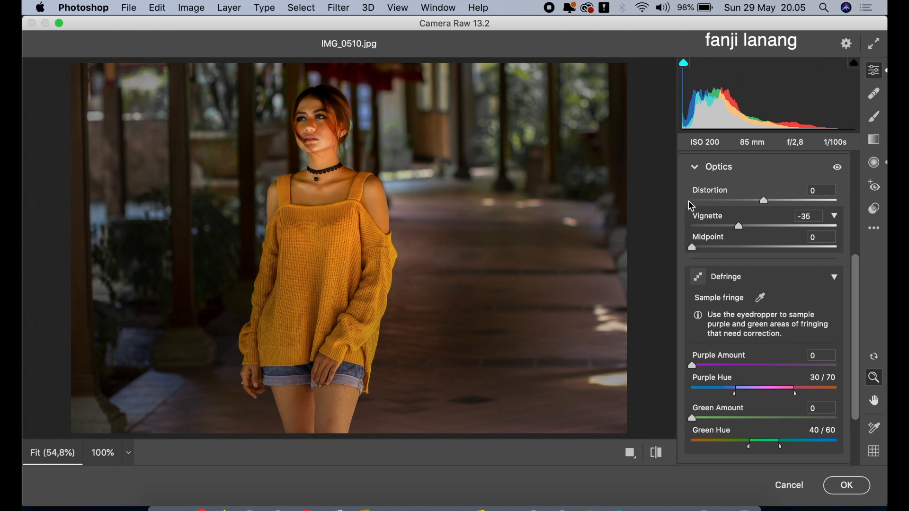
left_click(696, 167)
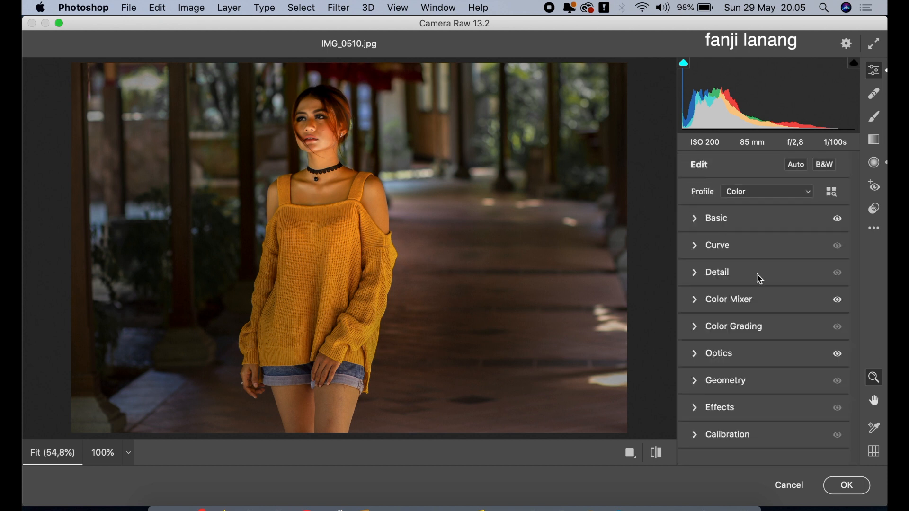
Step: In the Calibration adjustments, set the Red Primary hue to +25 and the Green Primary hue to +100
left_click(696, 434)
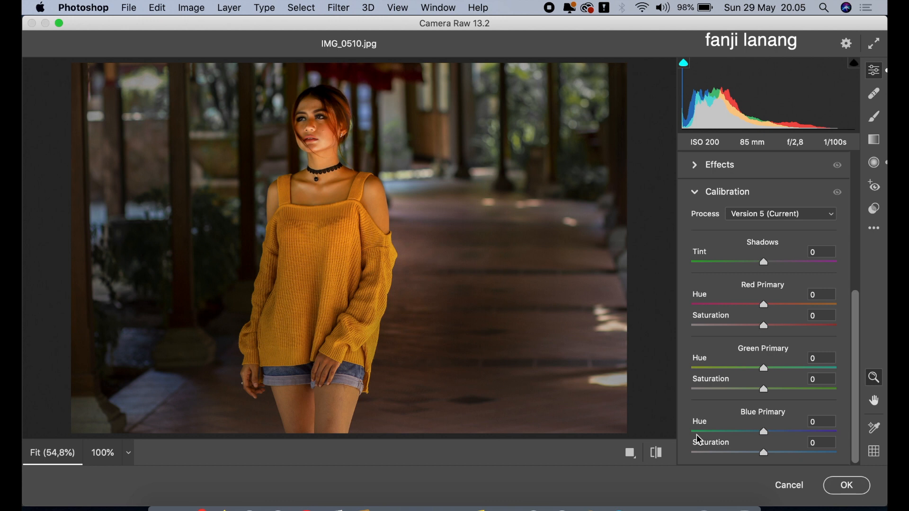
left_click_drag(763, 305, 778, 304)
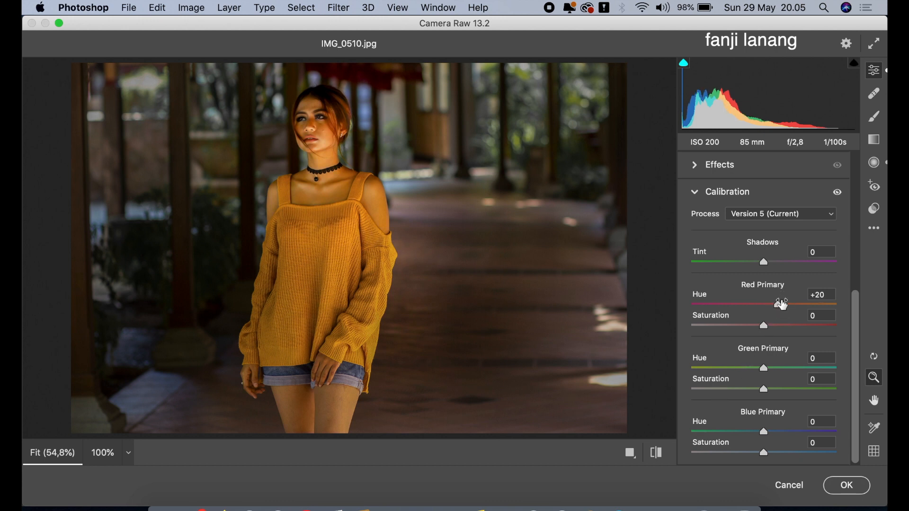
left_click(796, 369)
left_click_drag(799, 372, 850, 384)
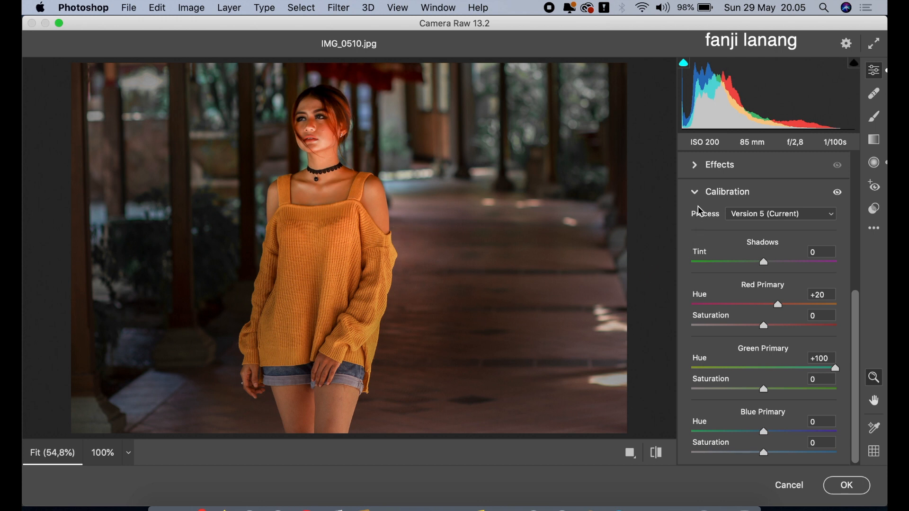
left_click_drag(790, 311, 781, 310)
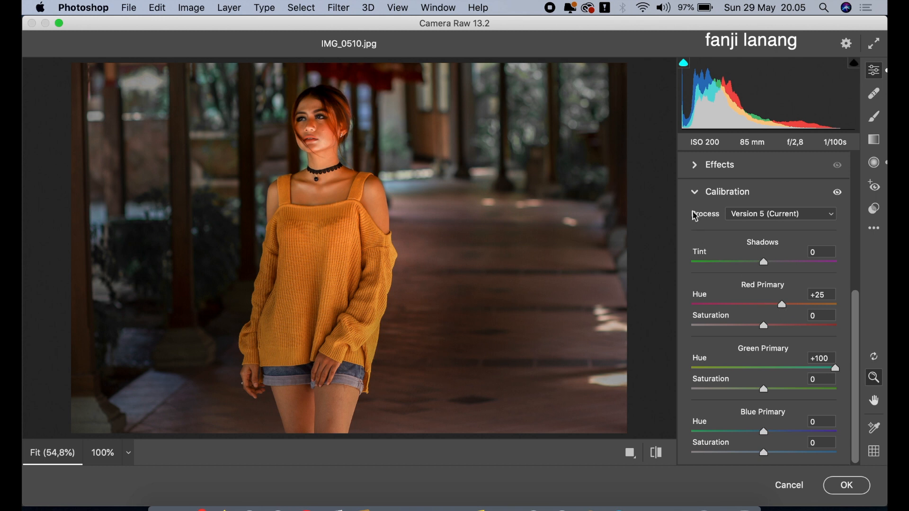
left_click(694, 195)
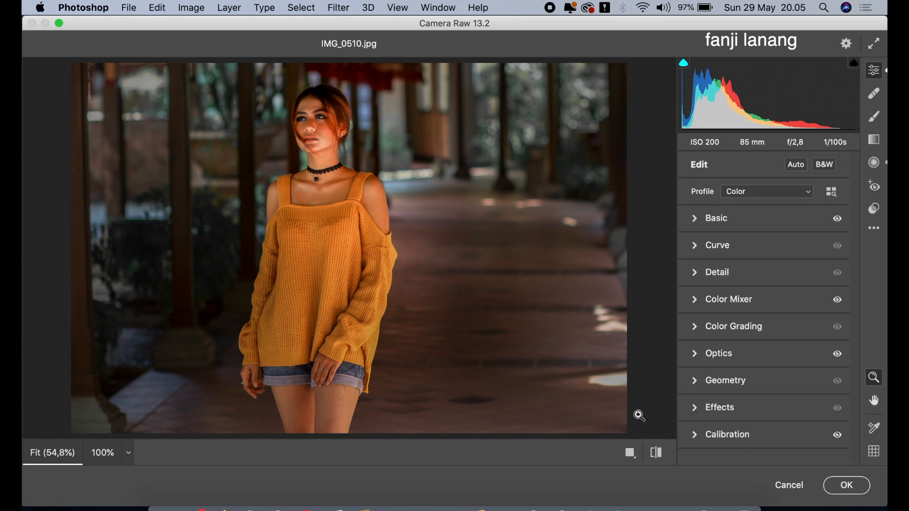
Step: Compare the photo with its unedited version and apply the Camera Raw edits to the layer copy
left_click(656, 454)
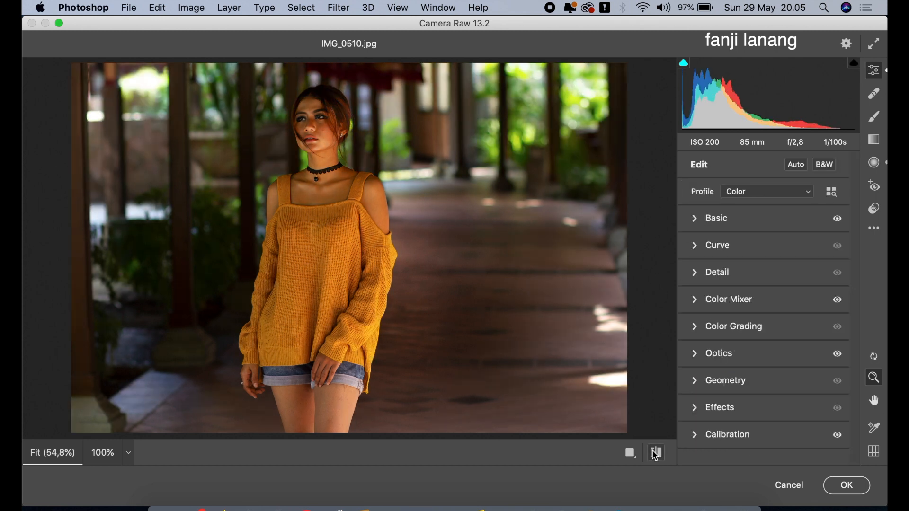
left_click(859, 485)
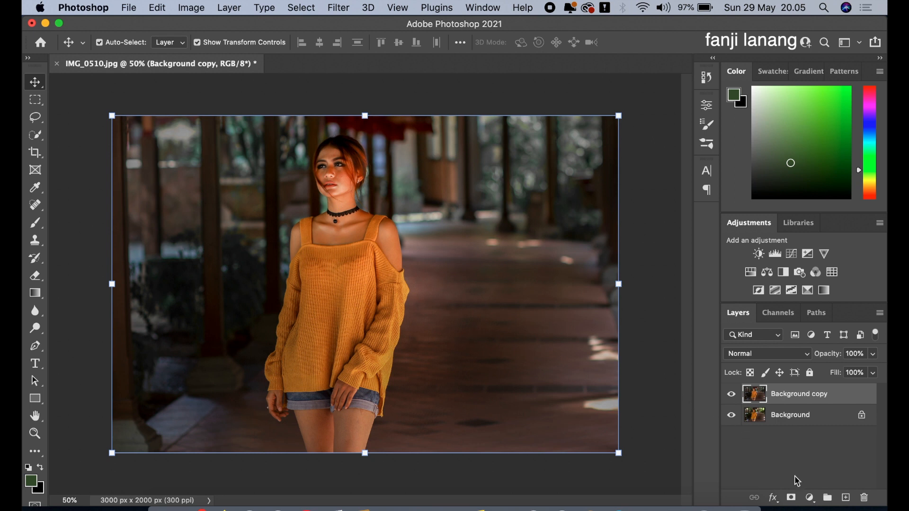
Step: Add a Selective Color adjustment layer above the layer copy and set its Blacks to Magenta +5% and Yellow -5%
left_click(809, 497)
left_click(760, 470)
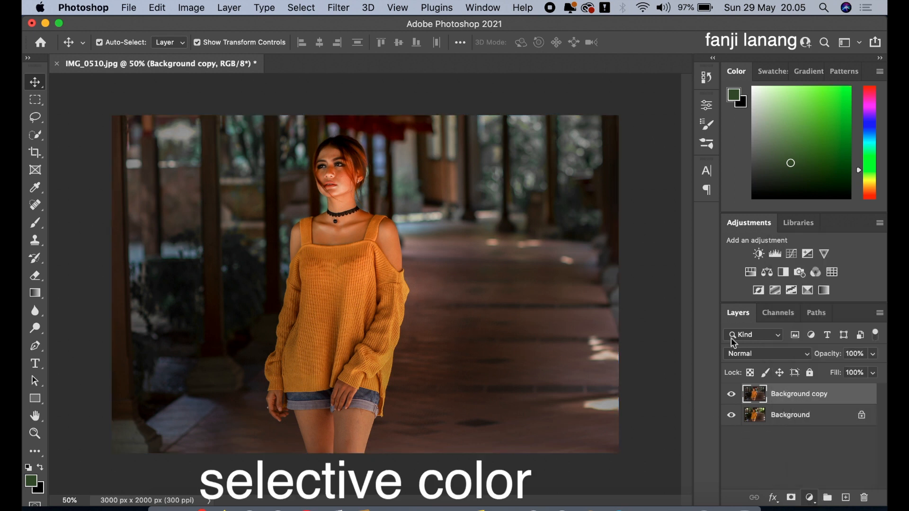
left_click(584, 161)
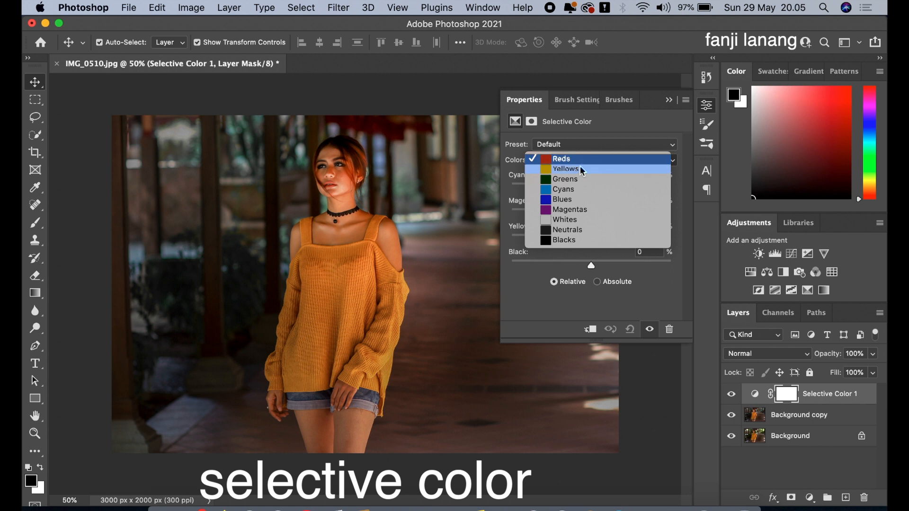
left_click(579, 241)
left_click_drag(594, 215, 587, 242)
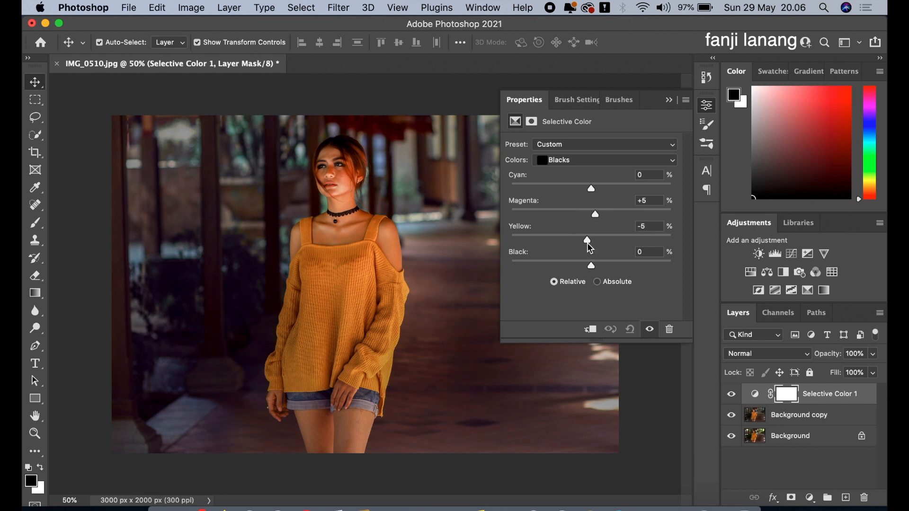
Step: Collapse the adjustment's settings and compare the photo with and without the Selective Color layer
left_click(668, 101)
left_click(730, 394)
left_click(727, 395)
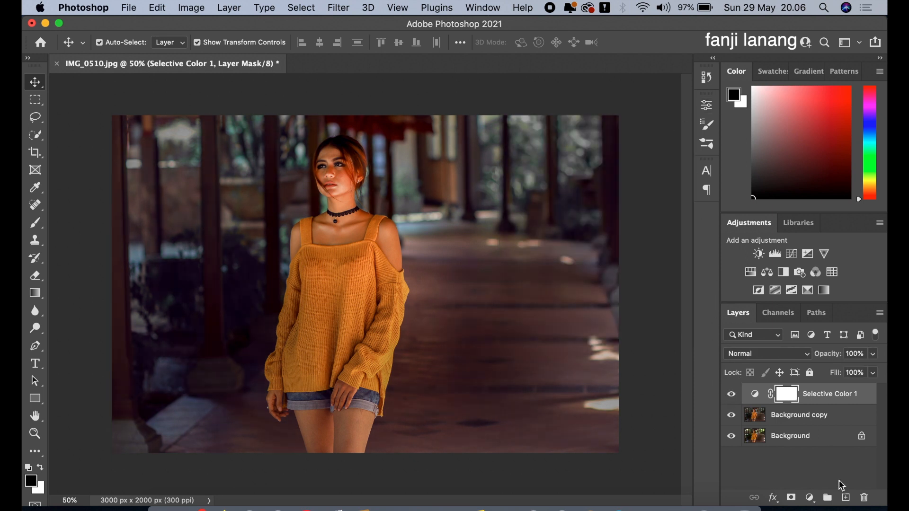
Step: Create a new empty layer above the Selective Color adjustment and choose the signature brush preset for the Brush tool
left_click(846, 497)
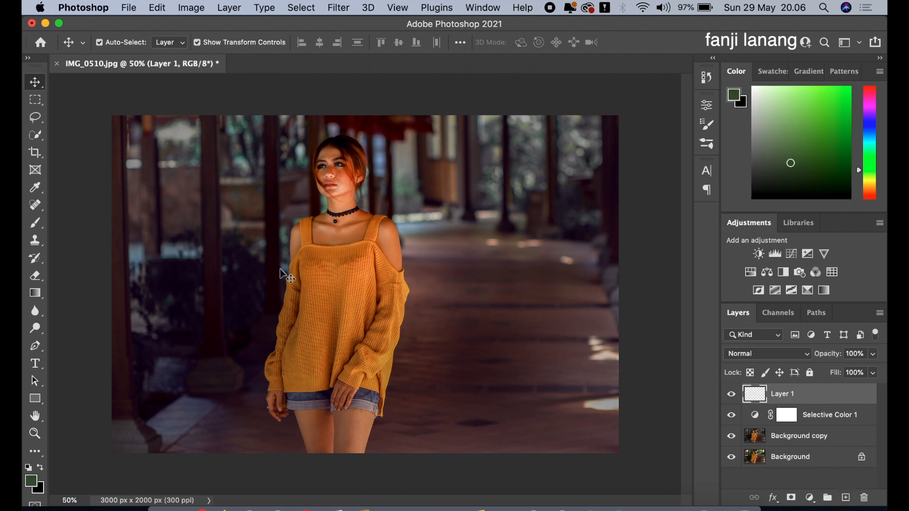
left_click(35, 222)
left_click(119, 43)
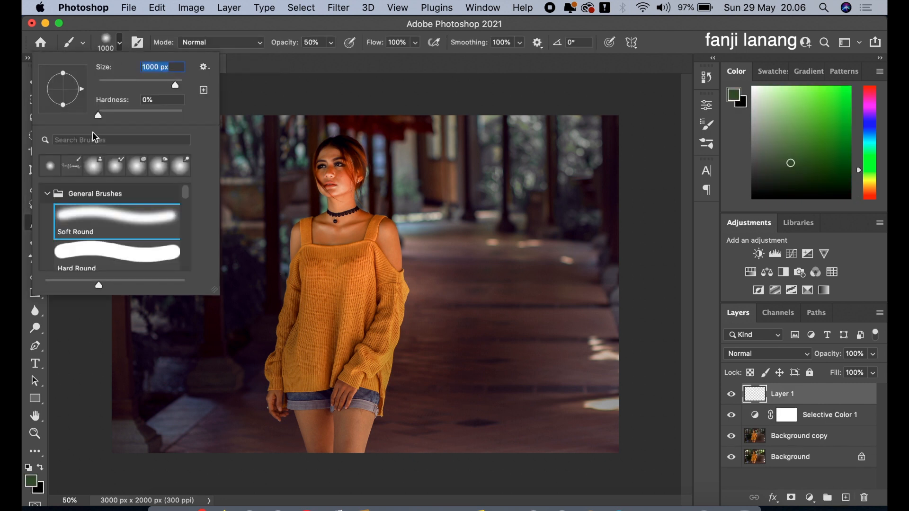
left_click(72, 169)
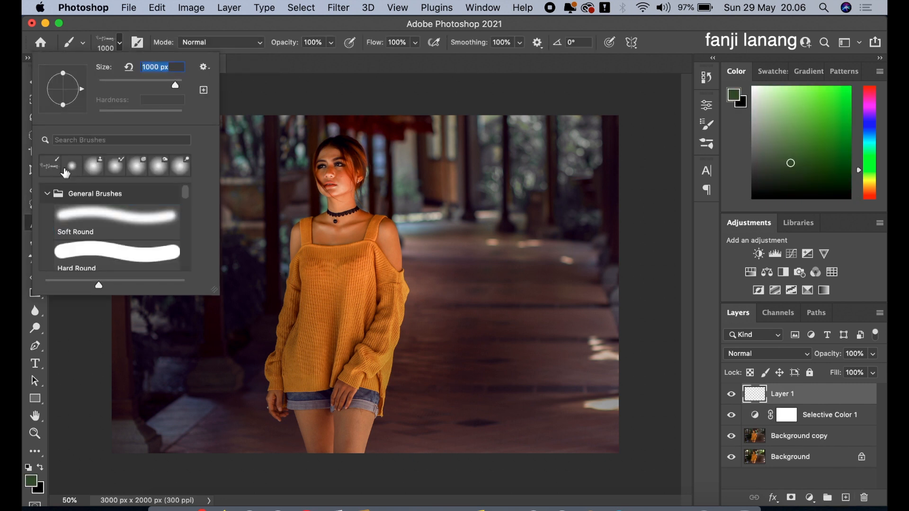
left_click(359, 71)
Step: Set the foreground colour to white and reduce the signature brush size to 250 px
left_click(30, 469)
key("x")
key("bracketleft")
key("bracketleft")
key("bracketleft")
key("bracketleft")
key("bracketleft")
key("bracketleft")
key("bracketleft")
key("bracketleft")
key("bracketleft")
key("bracketleft")
key("bracketleft")
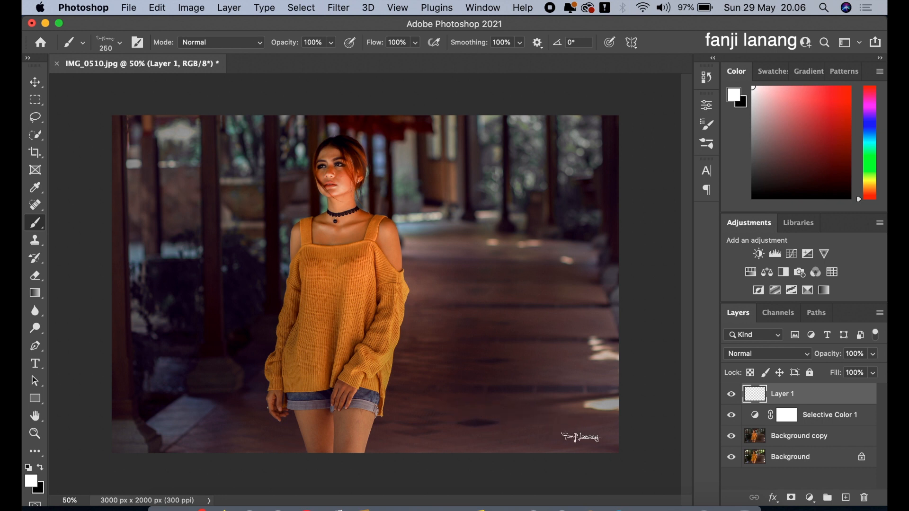